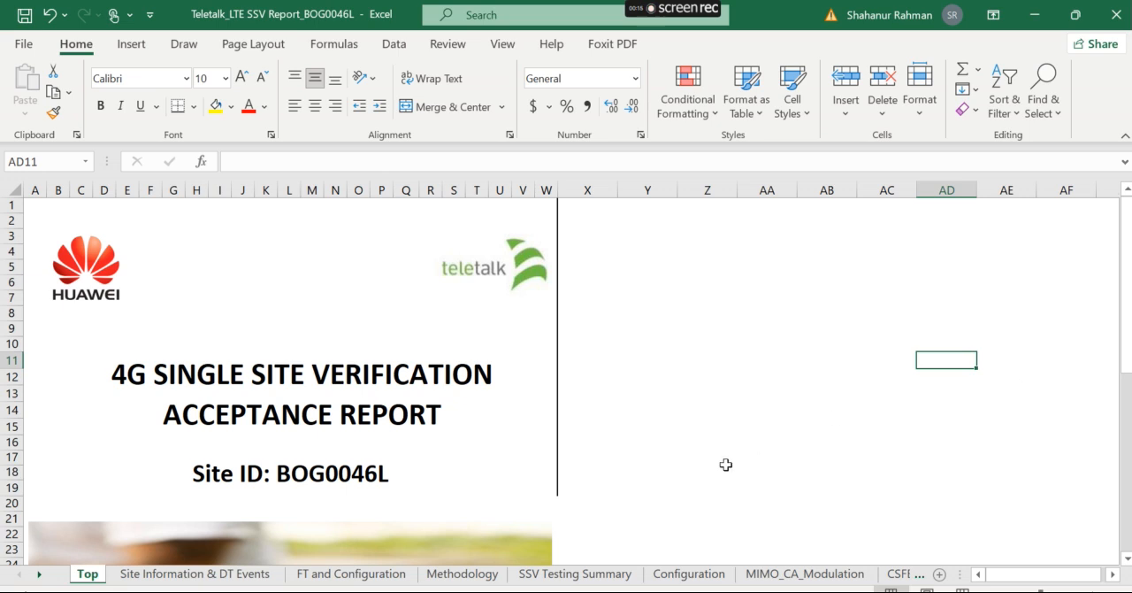
# Copy the PO Details sheet from the PO Details one Sheet workbook into Teletalk_LTE SSV Report_BOG0046L, placing it before the Top sheet.
pyautogui.click(502, 559)
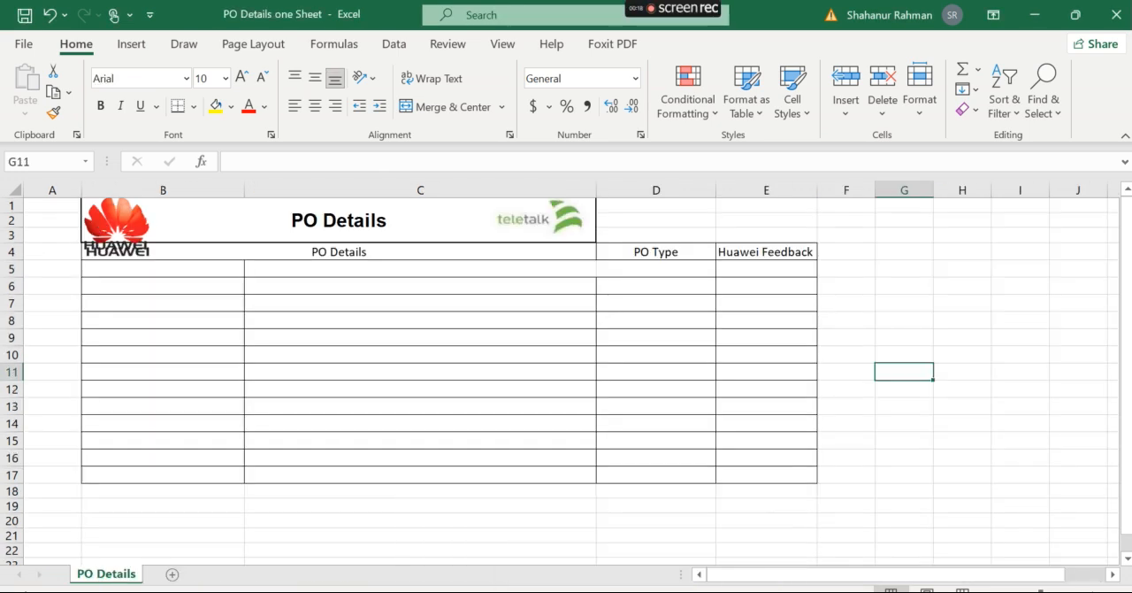
pyautogui.click(607, 485)
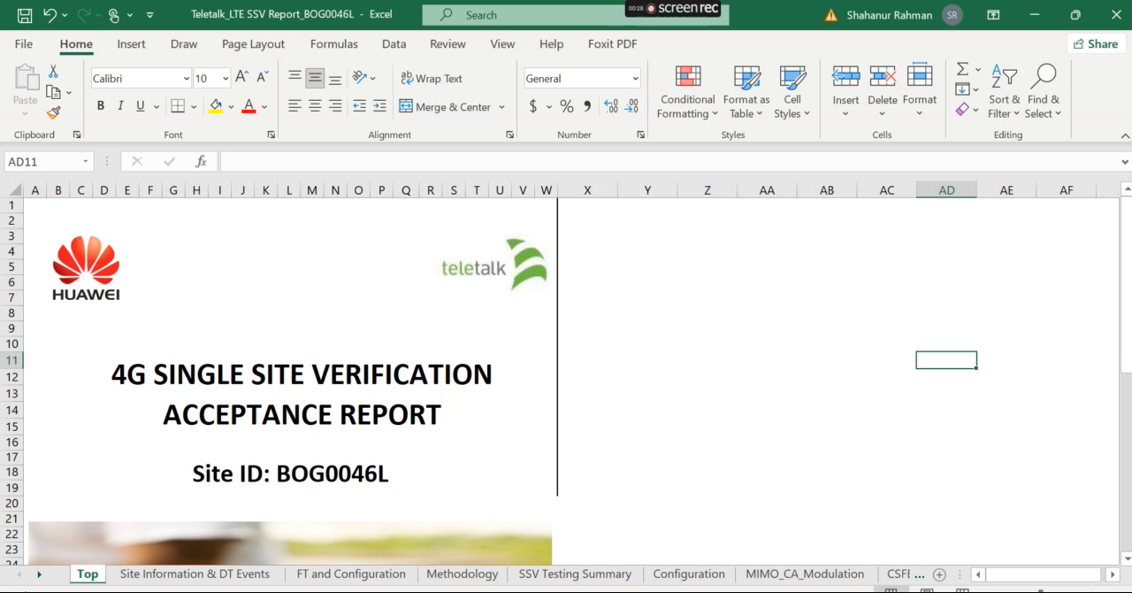
pyautogui.click(599, 591)
pyautogui.click(501, 539)
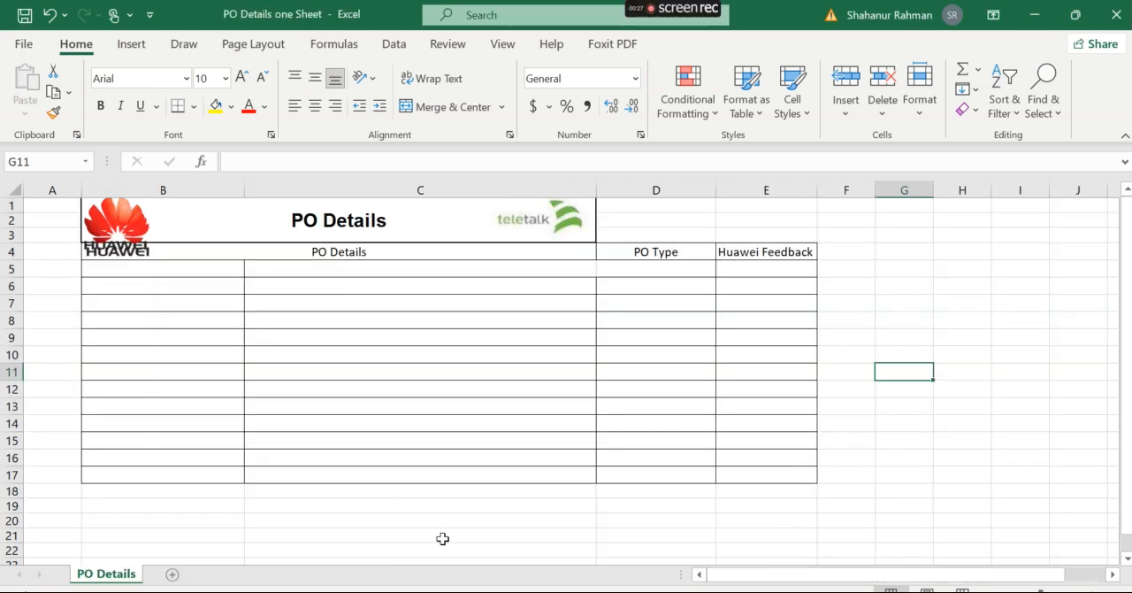
pyautogui.rightClick(98, 580)
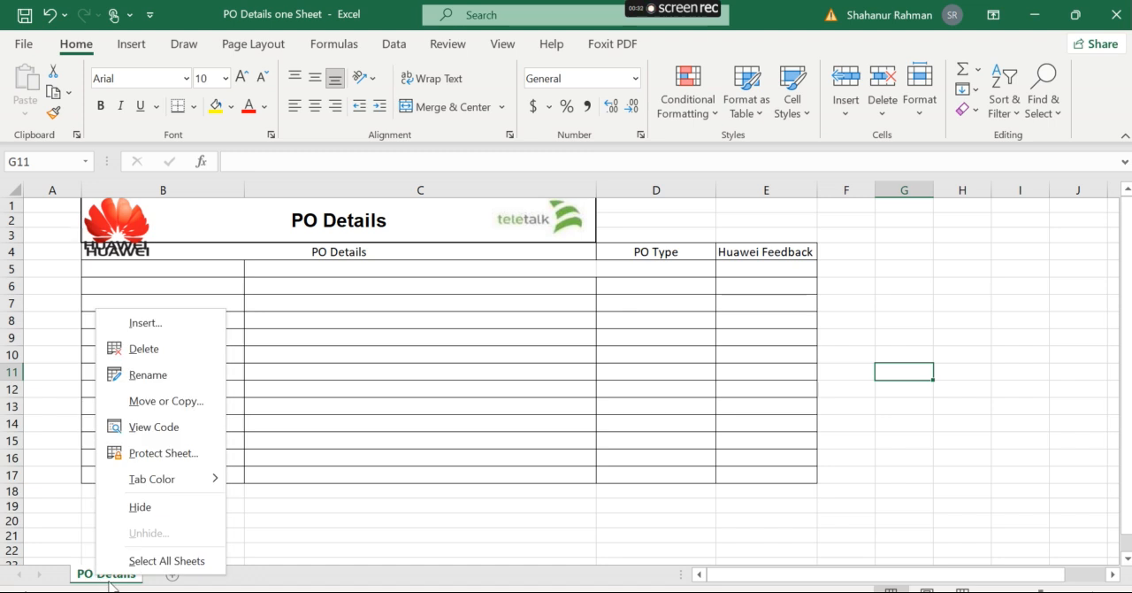
pyautogui.click(173, 401)
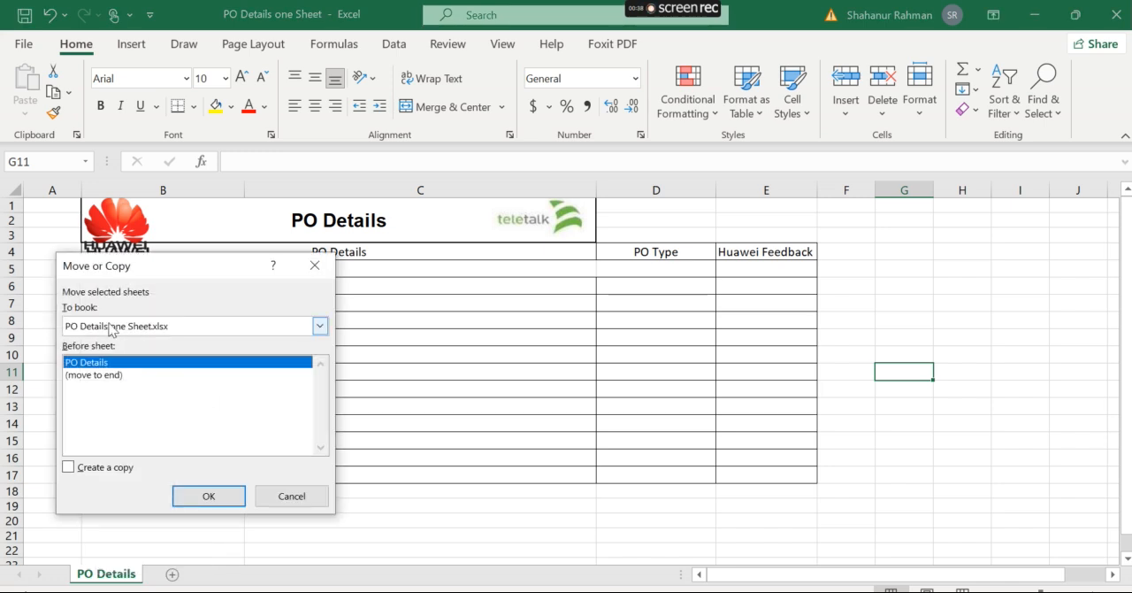
pyautogui.click(319, 325)
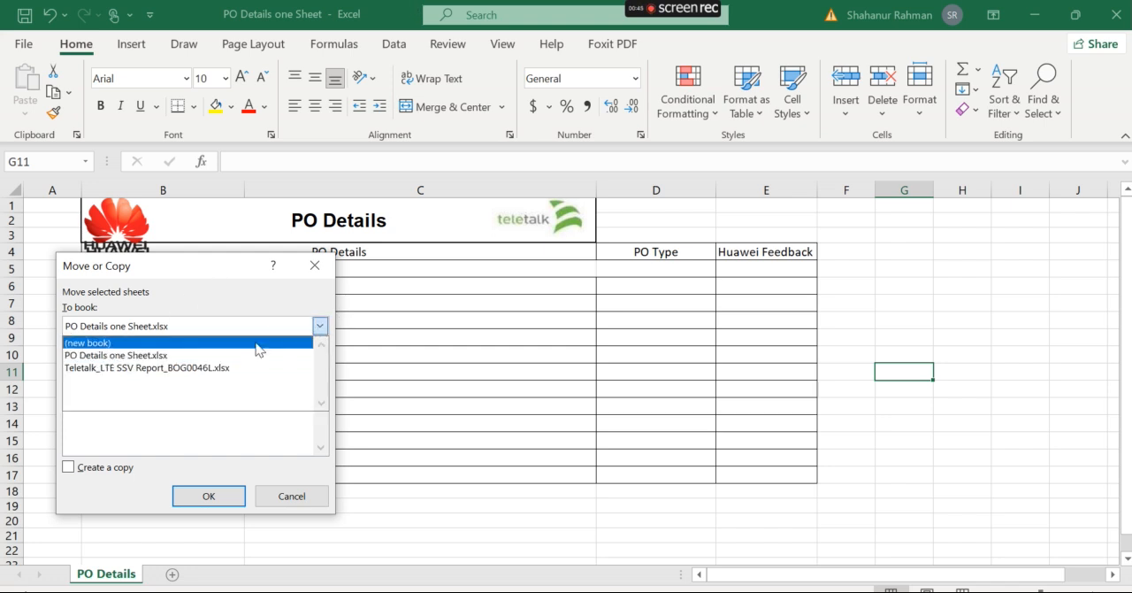
pyautogui.click(173, 368)
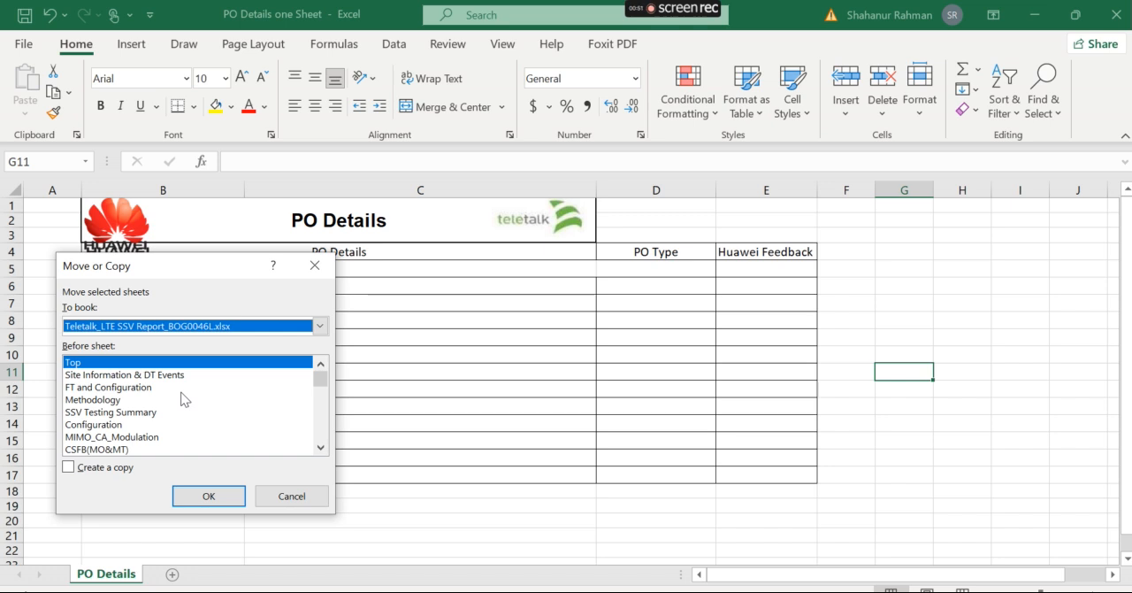
pyautogui.click(69, 469)
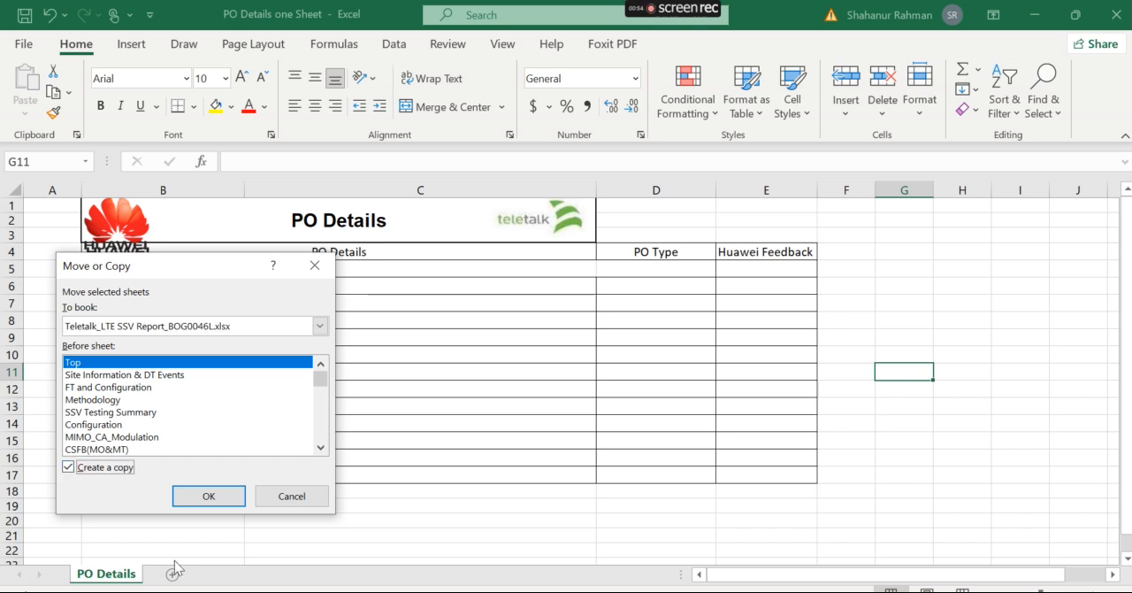
pyautogui.click(211, 496)
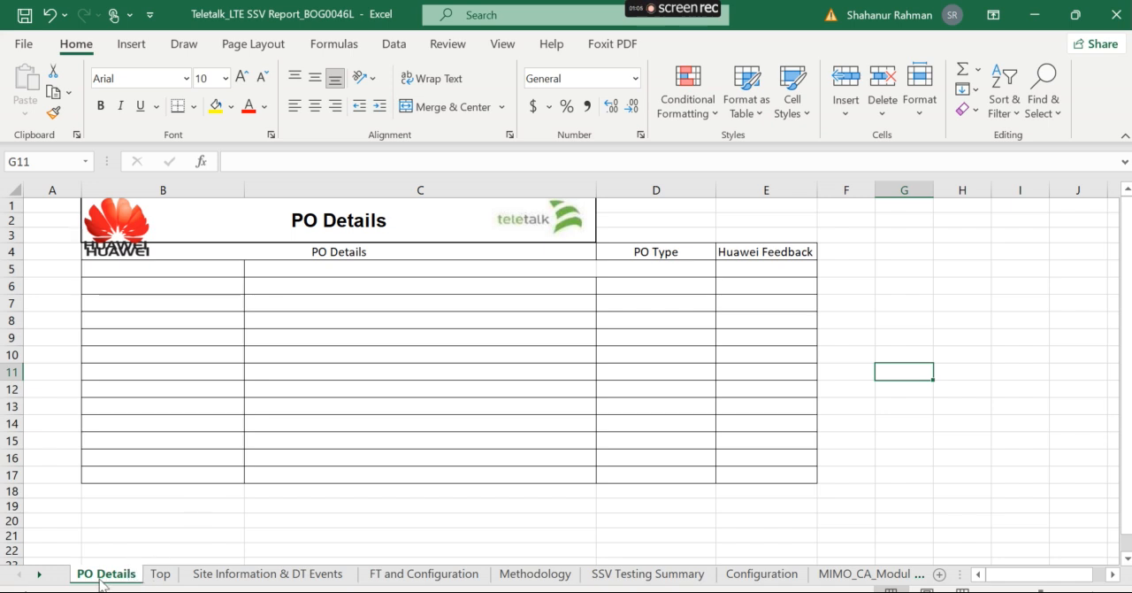
# Move the PO Details sheet between Top and Site Information & DT Events, and save and close the BOG0046L report.
pyautogui.moveTo(100, 582); pyautogui.dragTo(187, 576)
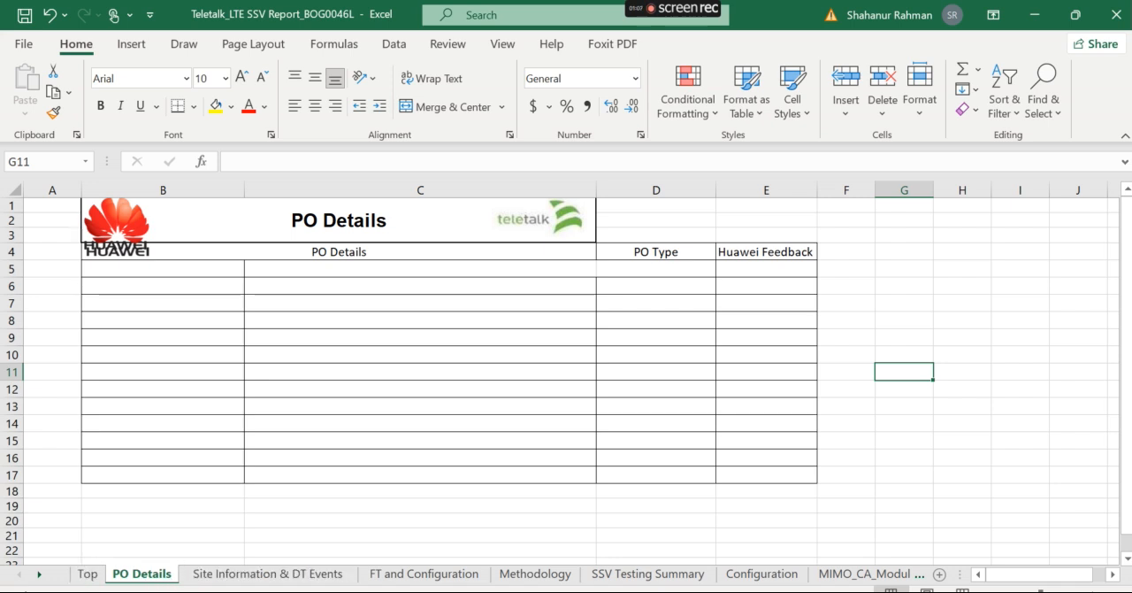
pyautogui.click(24, 18)
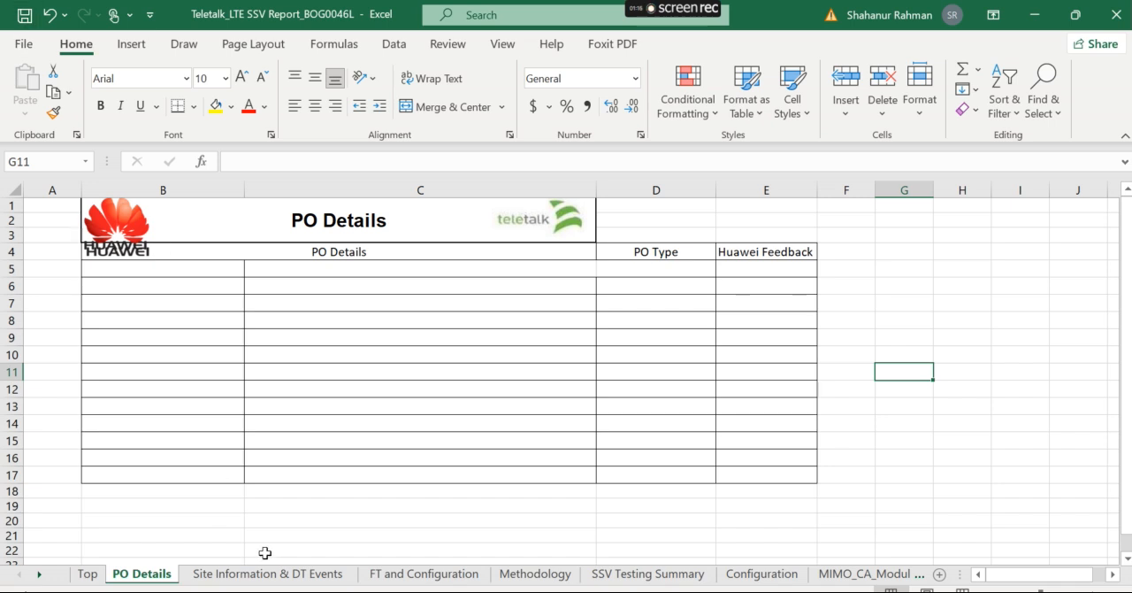
pyautogui.click(1116, 20)
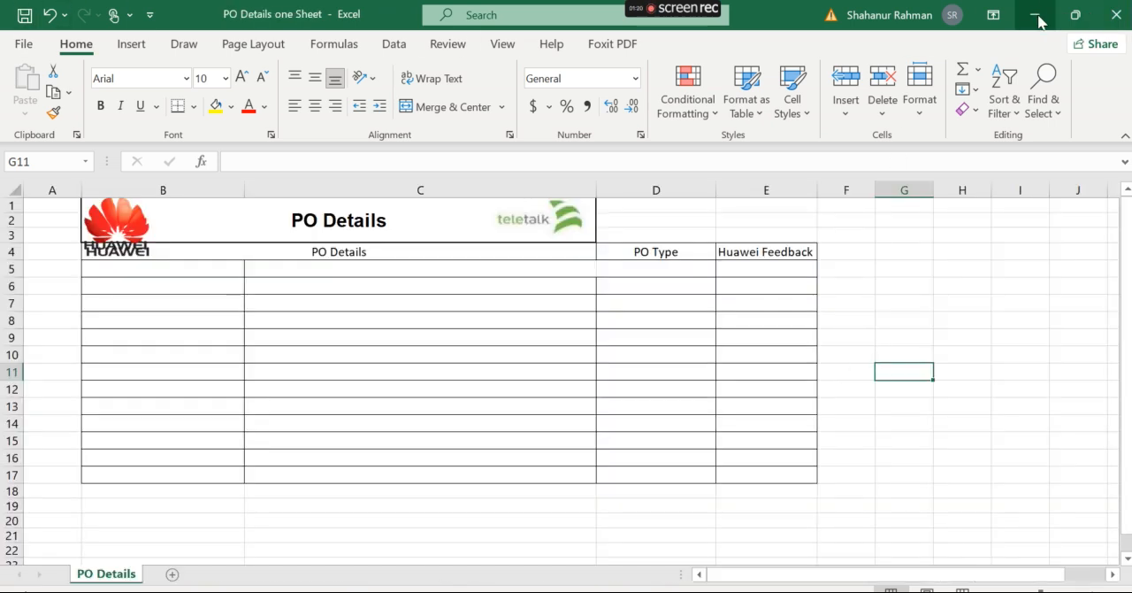
# Open the Teletalk_LTE SSV Report_DHK0077L workbook from the acceptance folder and enable editing.
pyautogui.click(1037, 16)
pyautogui.click(312, 354)
pyautogui.doubleClick(304, 355)
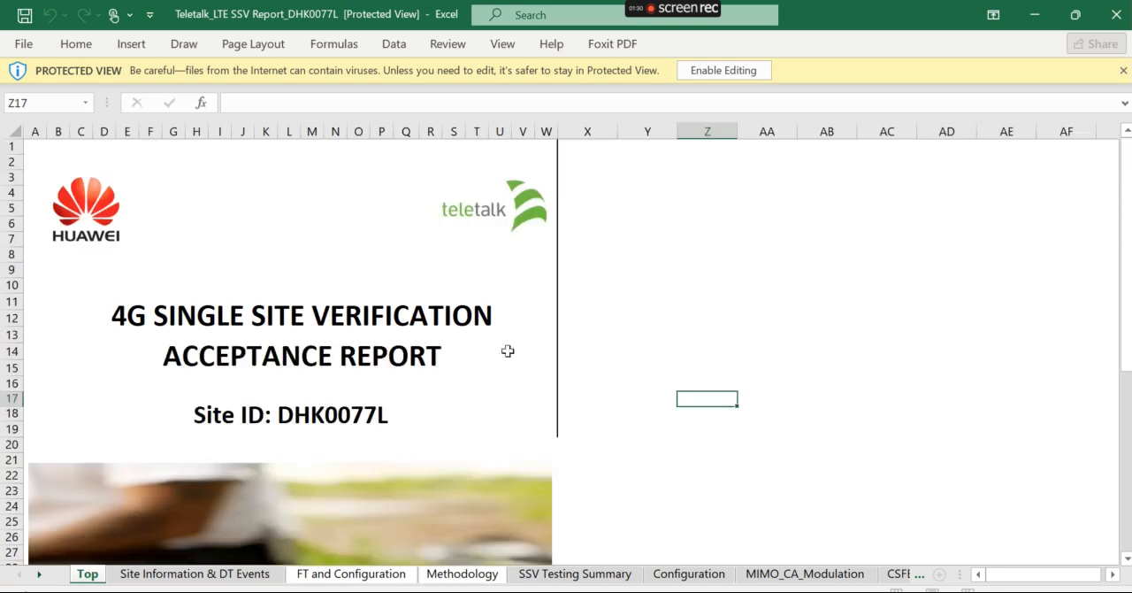
pyautogui.click(718, 74)
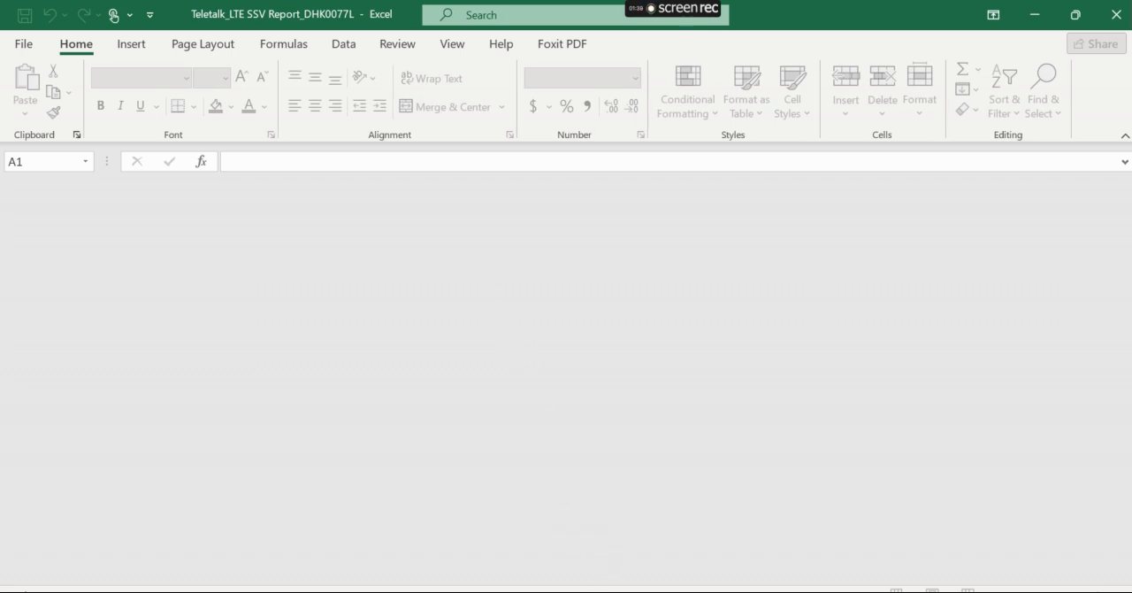
pyautogui.moveTo(597, 591)
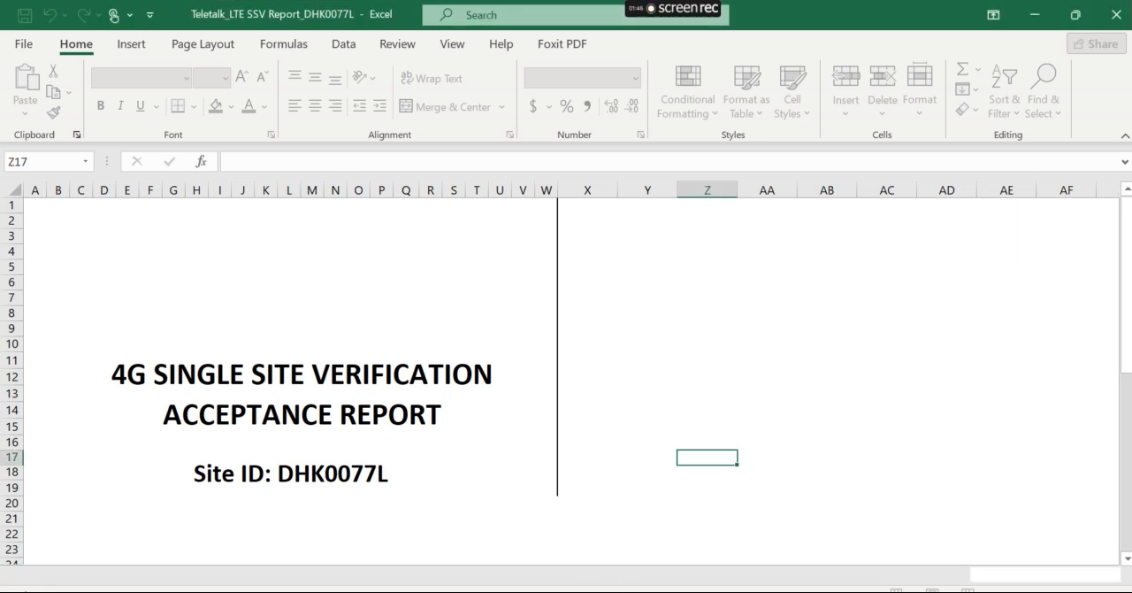
pyautogui.click(661, 556)
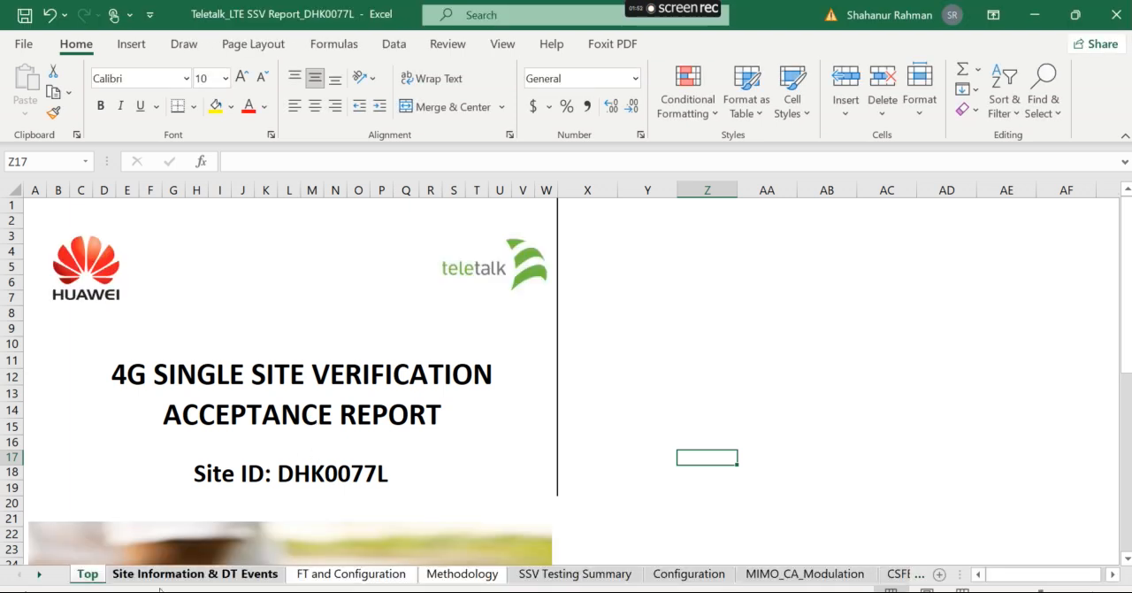
# Copy the PO Details sheet from PO Details one Sheet into the DHK0077L report, placing it before Site Information & DT Events.
pyautogui.click(162, 576)
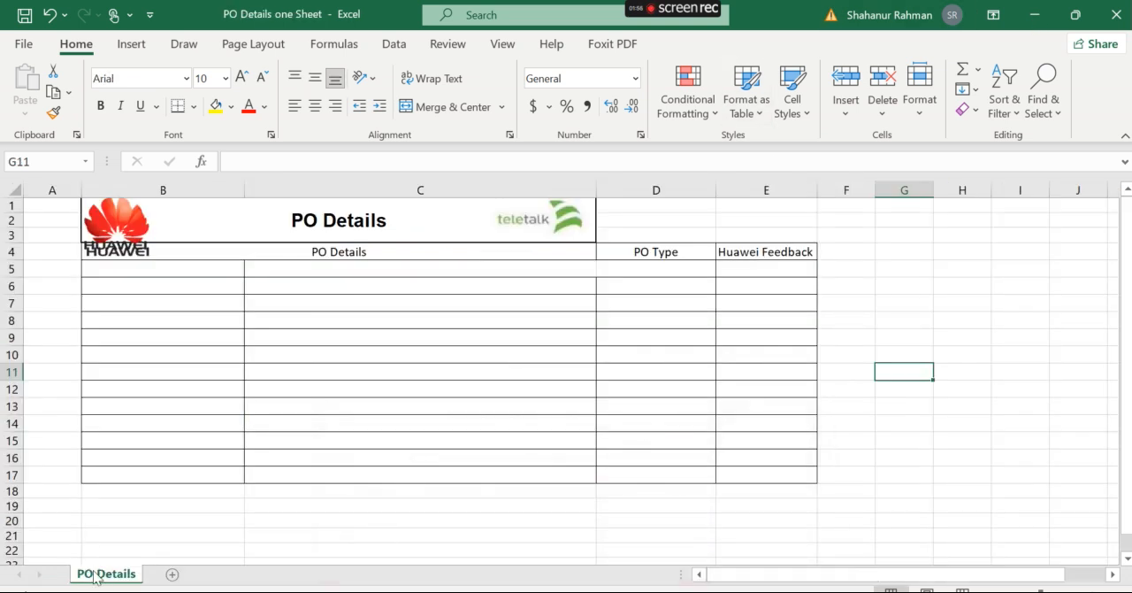
pyautogui.rightClick(104, 575)
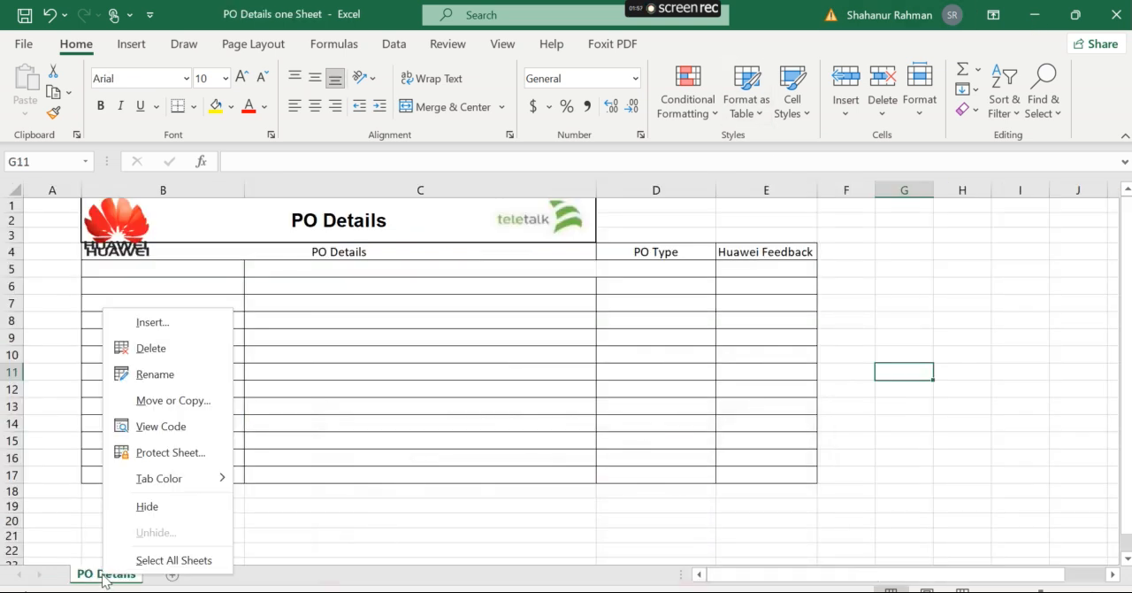
pyautogui.click(194, 400)
pyautogui.click(315, 334)
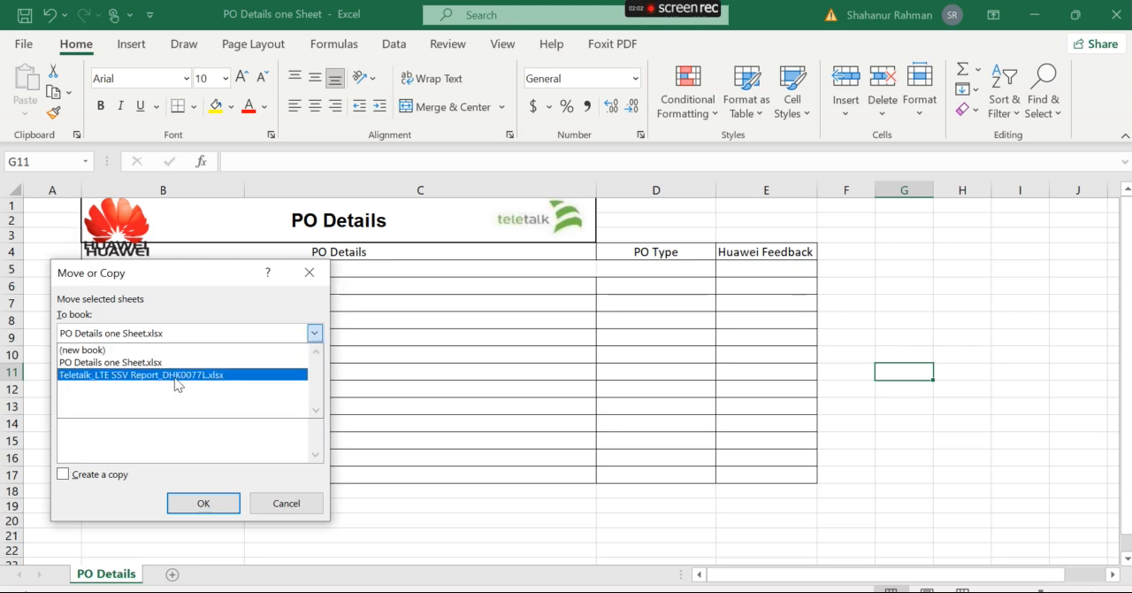
pyautogui.click(135, 381)
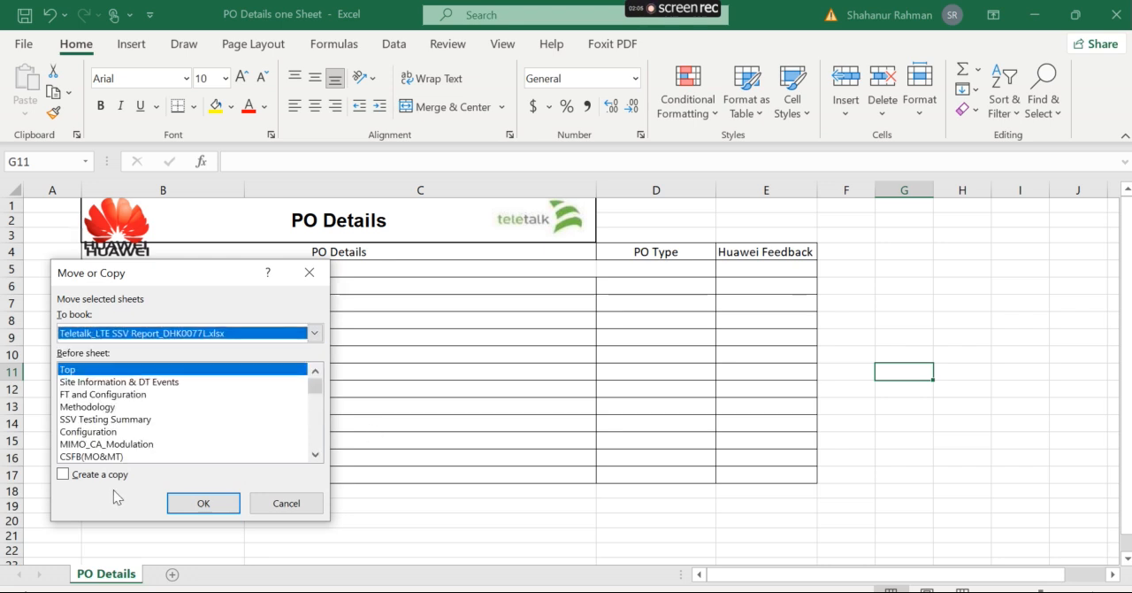
pyautogui.click(83, 382)
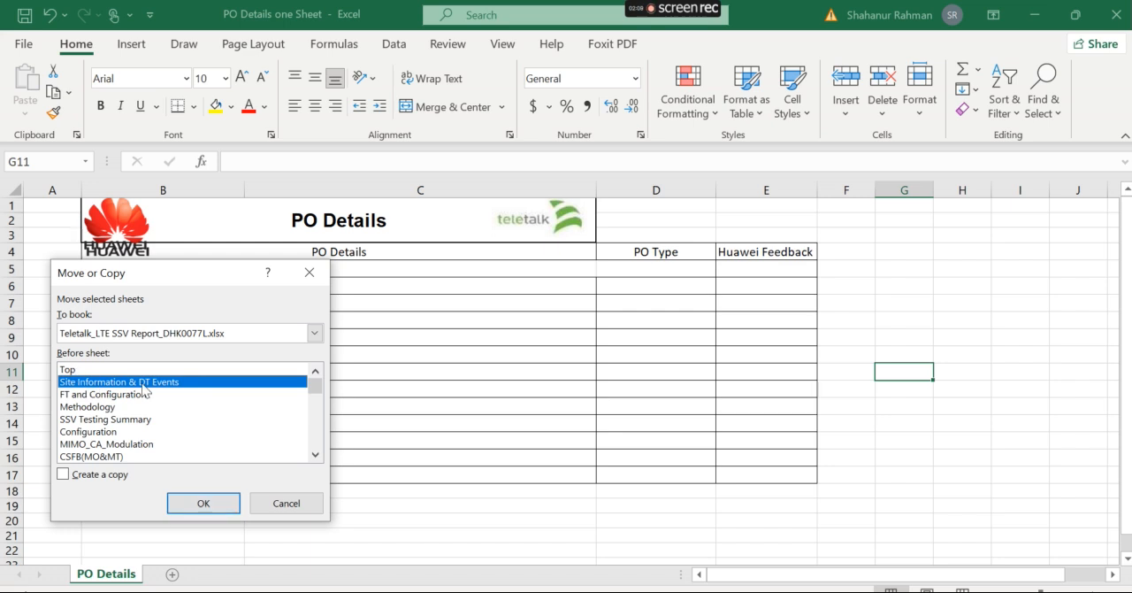
pyautogui.click(100, 475)
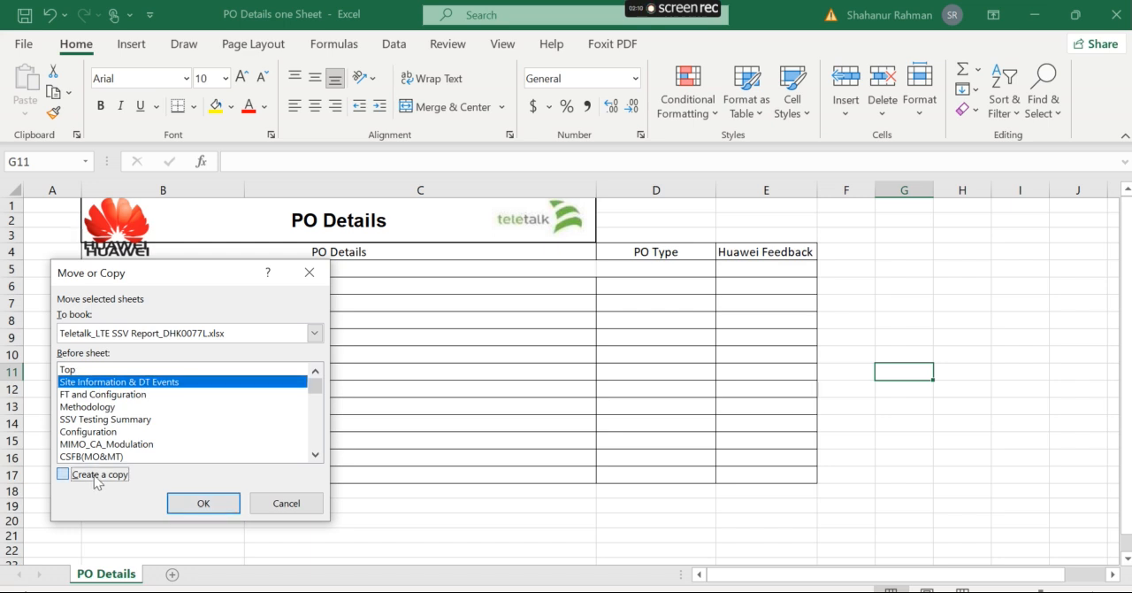
pyautogui.click(202, 503)
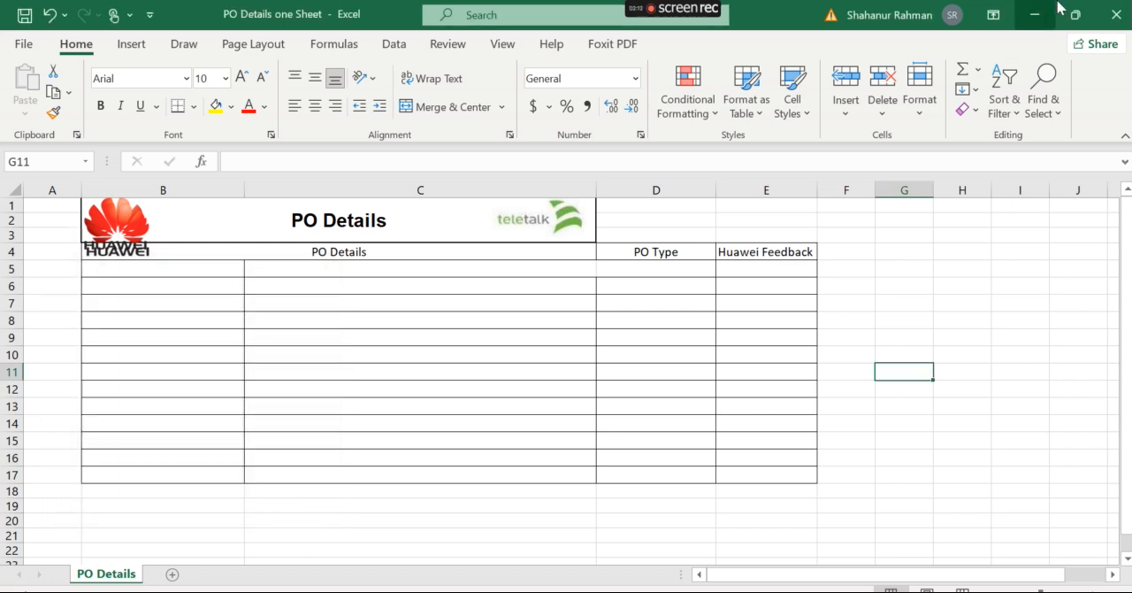
# Return to the Teletalk_LTE SSV Report_DHK0077L workbook, and save and close it.
pyautogui.click(1033, 15)
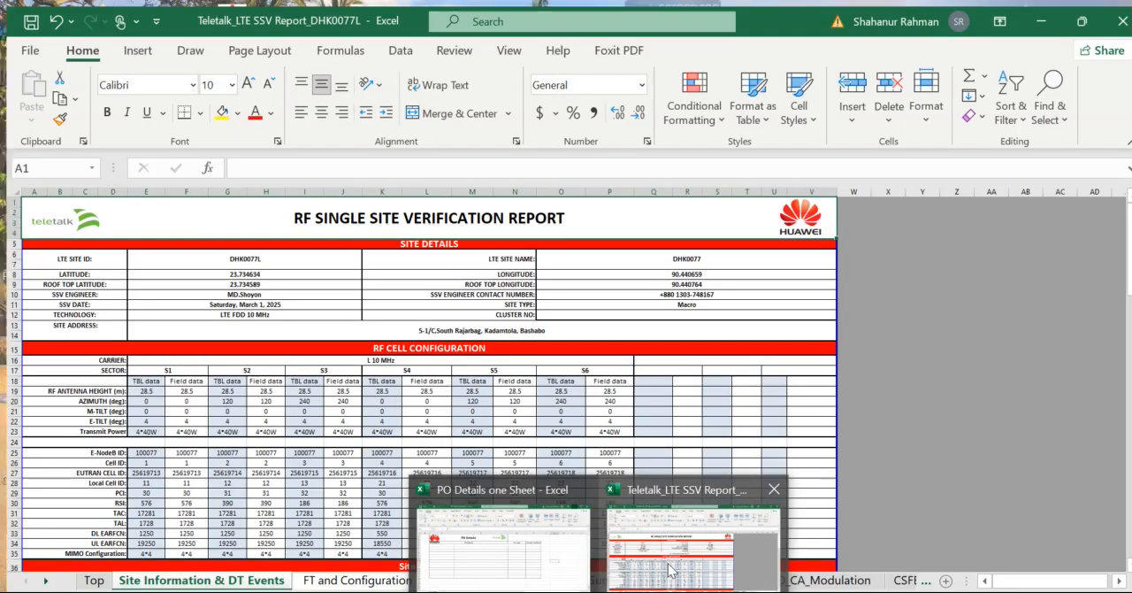
pyautogui.click(619, 571)
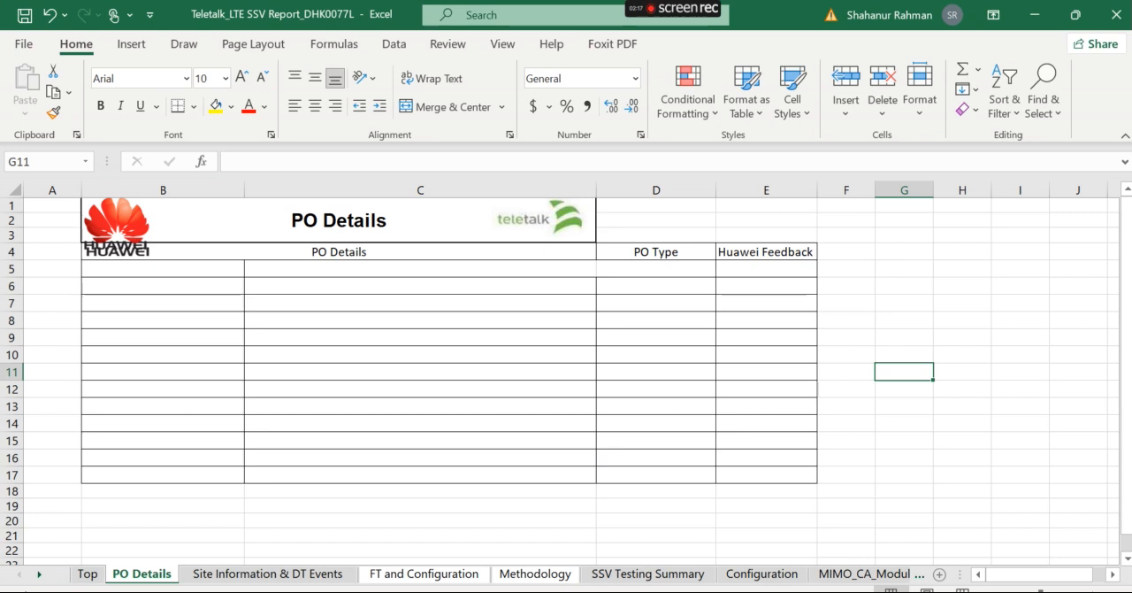
pyautogui.moveTo(109, 590)
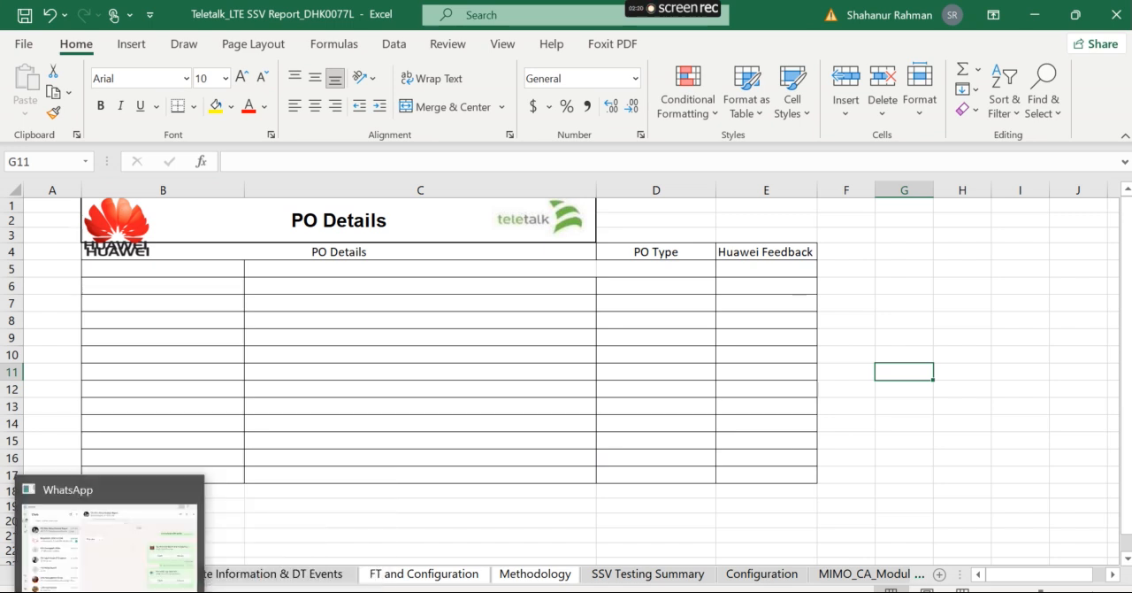
pyautogui.click(335, 337)
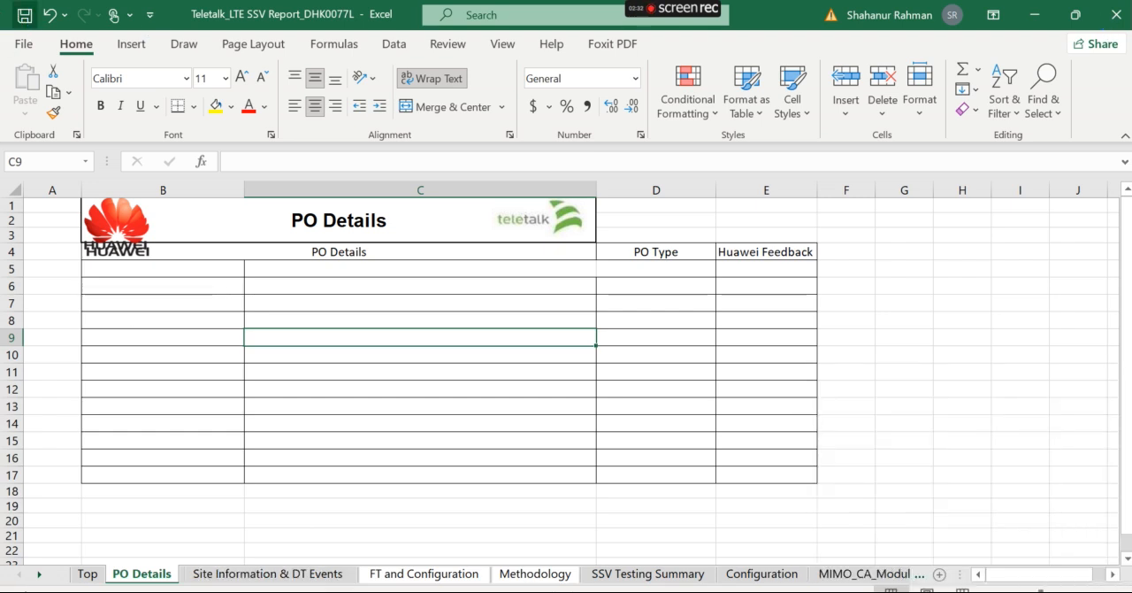
pyautogui.click(1116, 15)
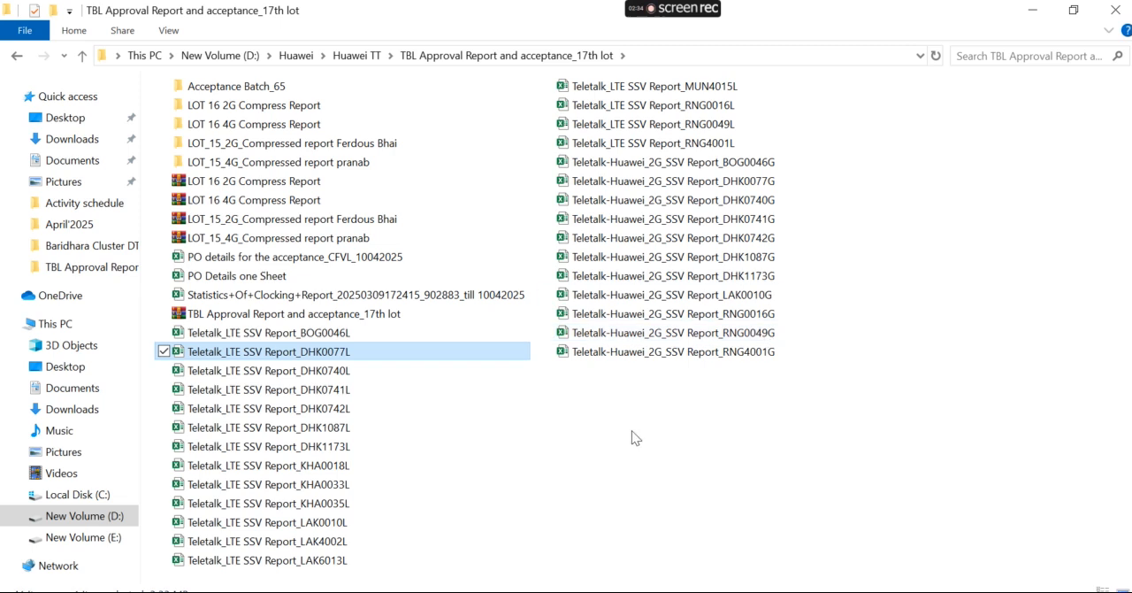
# Open the Teletalk_LTE SSV Report_DHK0741L workbook from the acceptance folder and enable editing.
pyautogui.moveTo(372, 354); pyautogui.dragTo(341, 379)
pyautogui.doubleClick(335, 391)
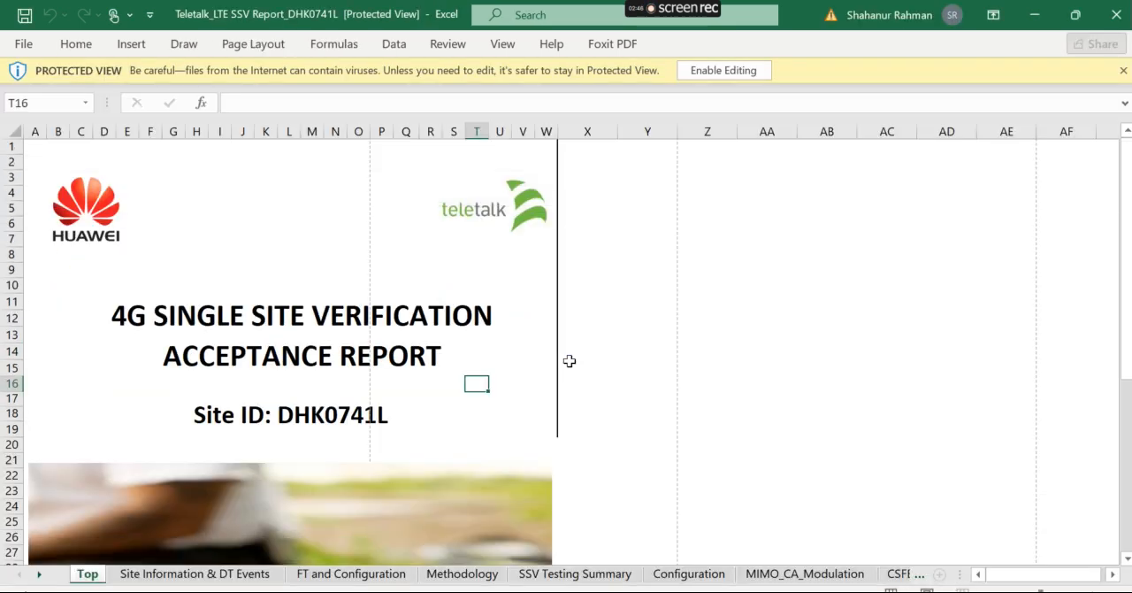
pyautogui.click(718, 70)
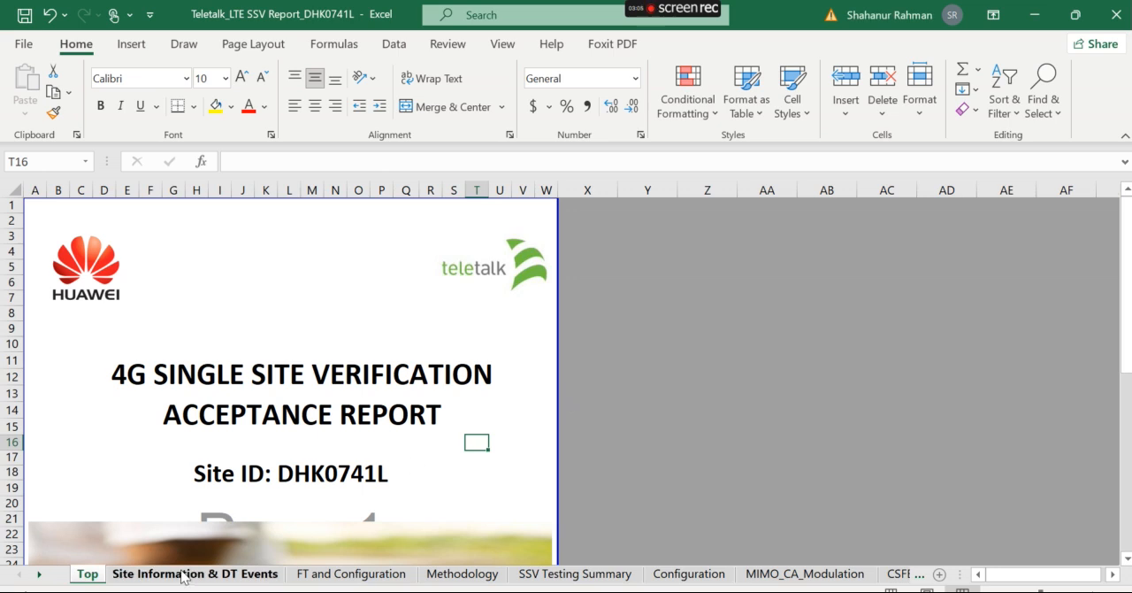
# Copy the PO Details sheet from PO Details one Sheet into the Teletalk_LTE SSV Report_DHK0741L workbook, placing it before Site Information & DT Events.
pyautogui.moveTo(559, 583)
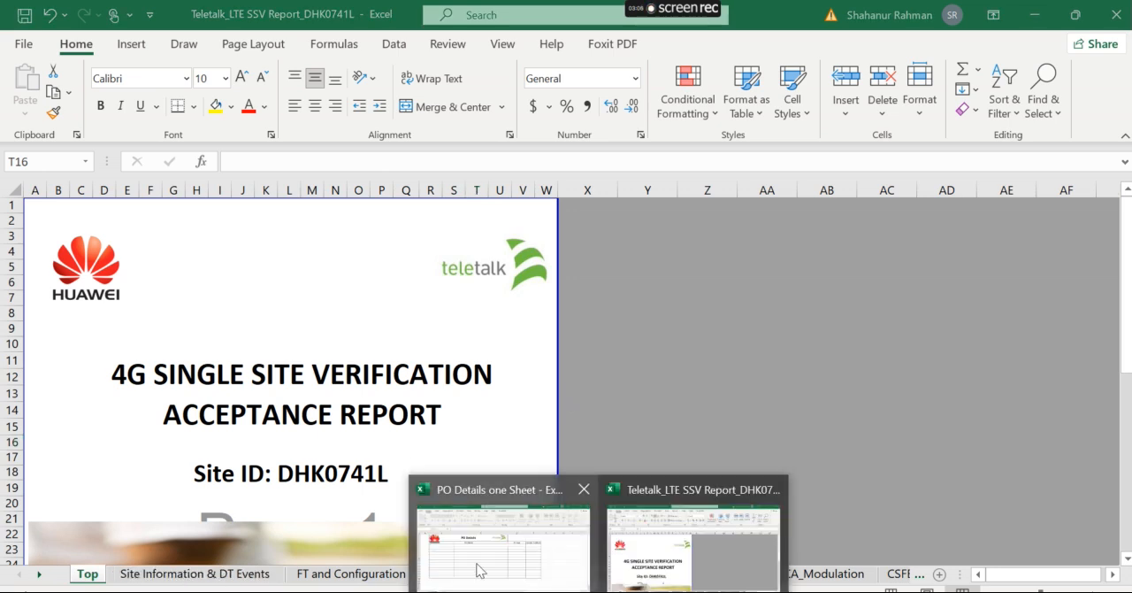
pyautogui.moveTo(475, 569)
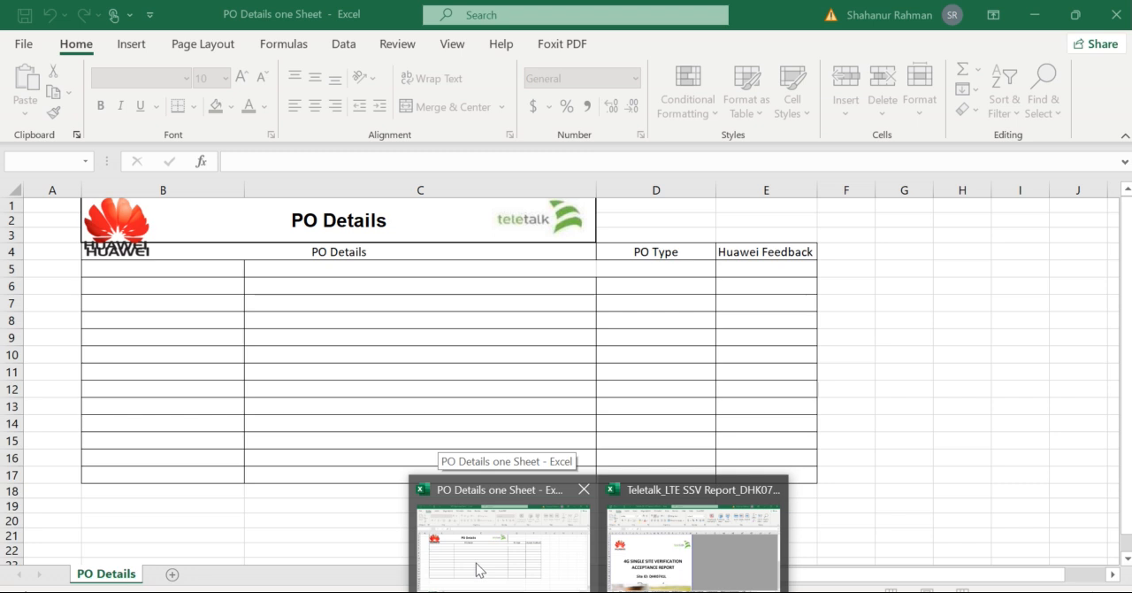
pyautogui.click(627, 582)
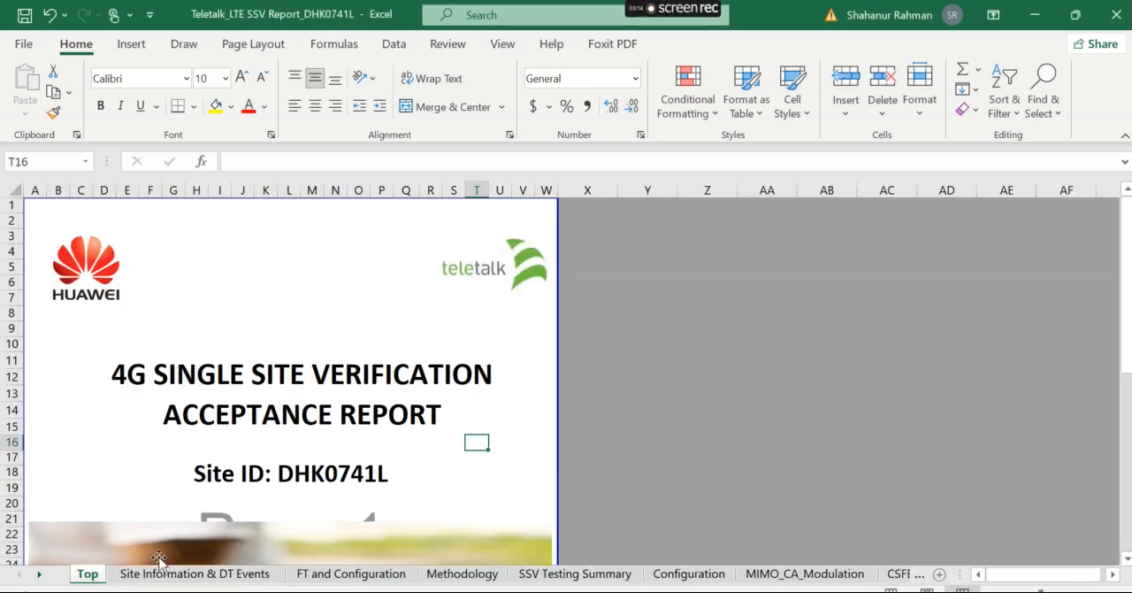
pyautogui.click(180, 575)
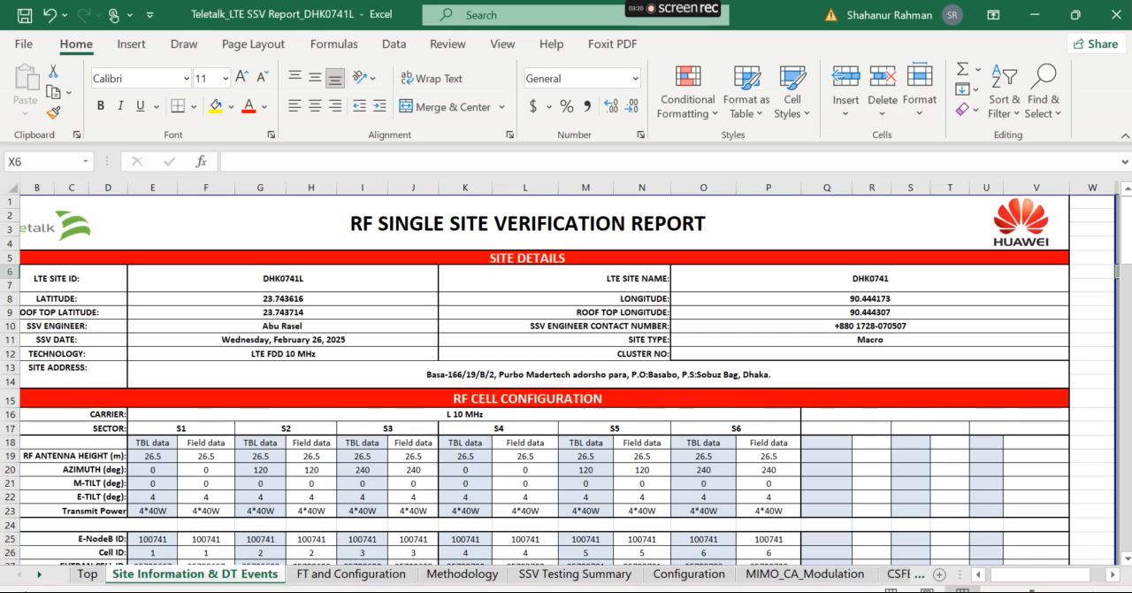
pyautogui.click(521, 579)
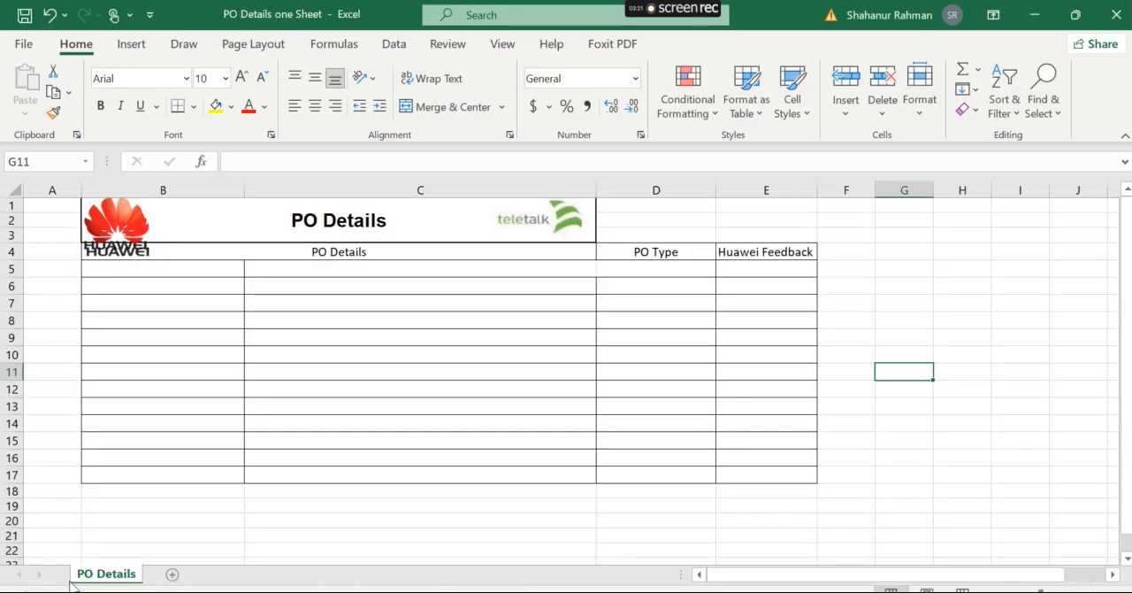
pyautogui.rightClick(118, 577)
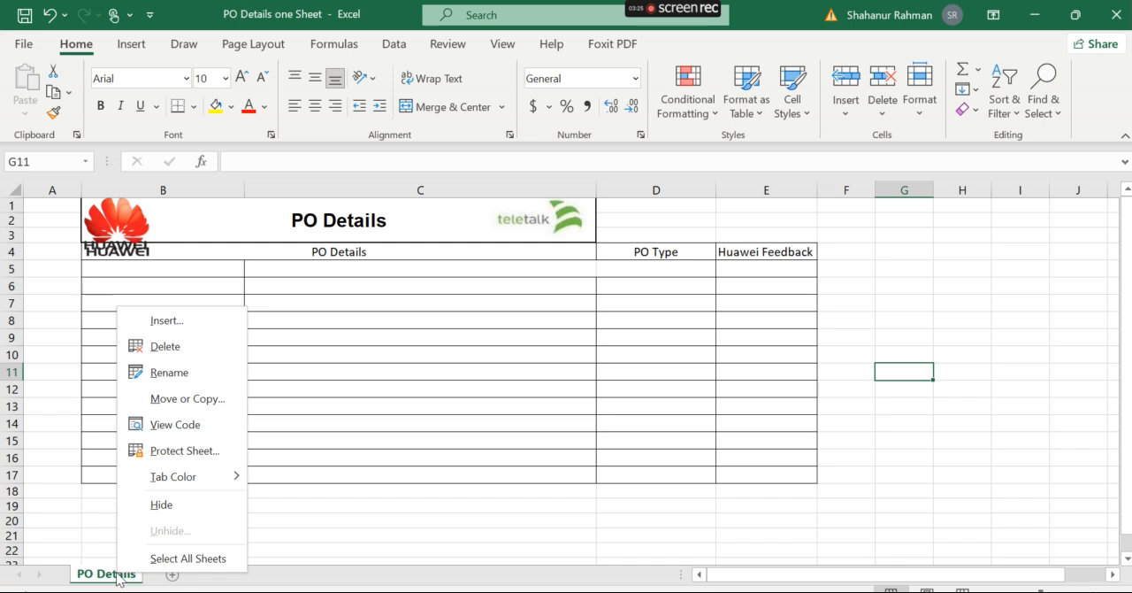
pyautogui.click(187, 398)
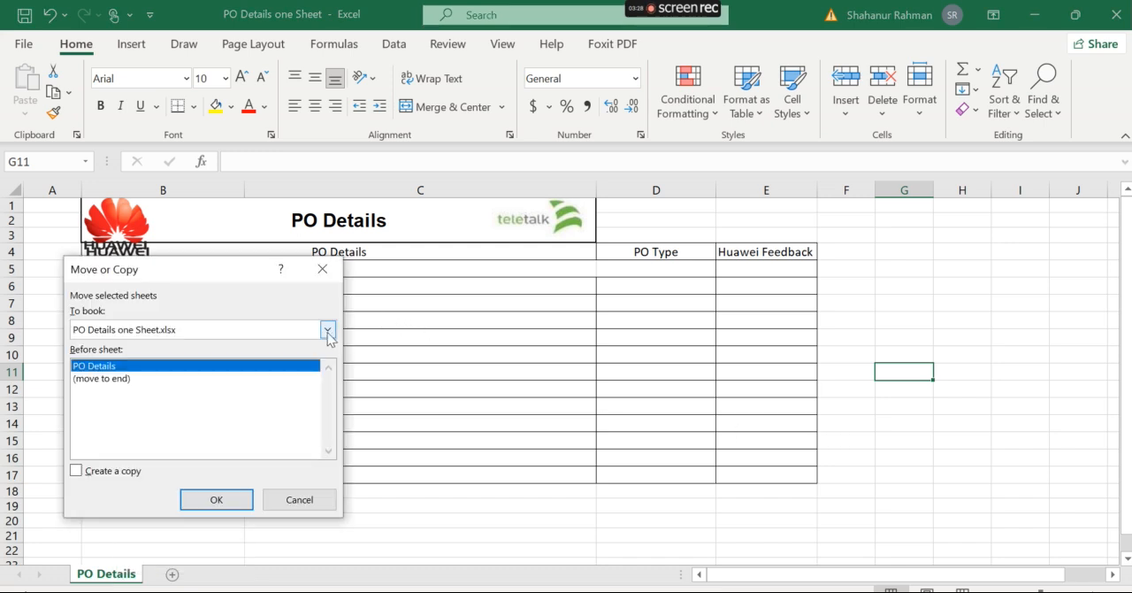
pyautogui.click(327, 329)
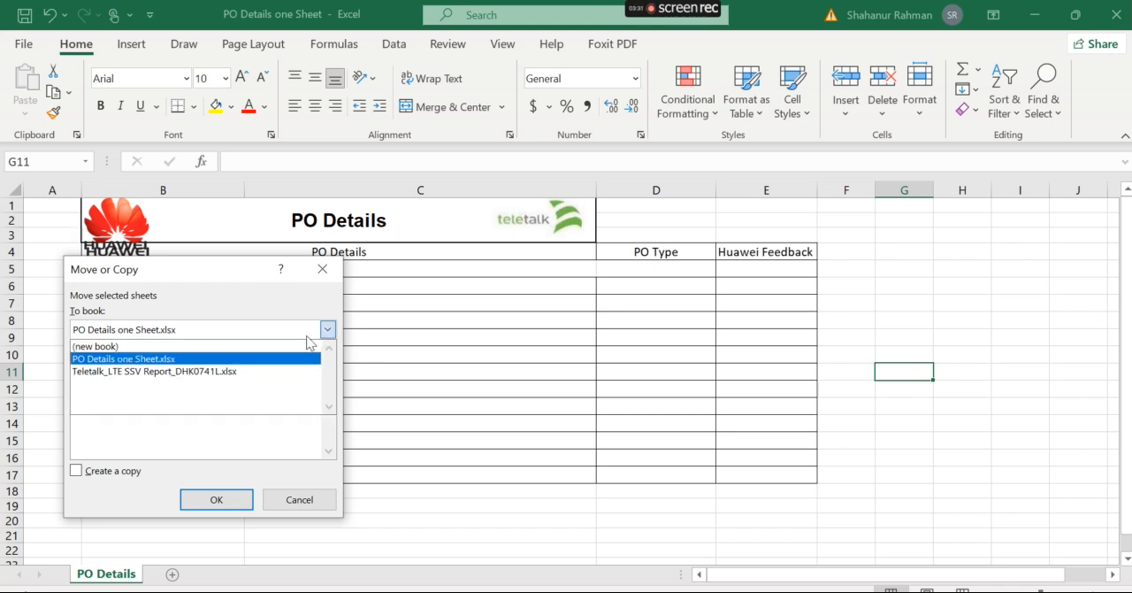
pyautogui.click(160, 372)
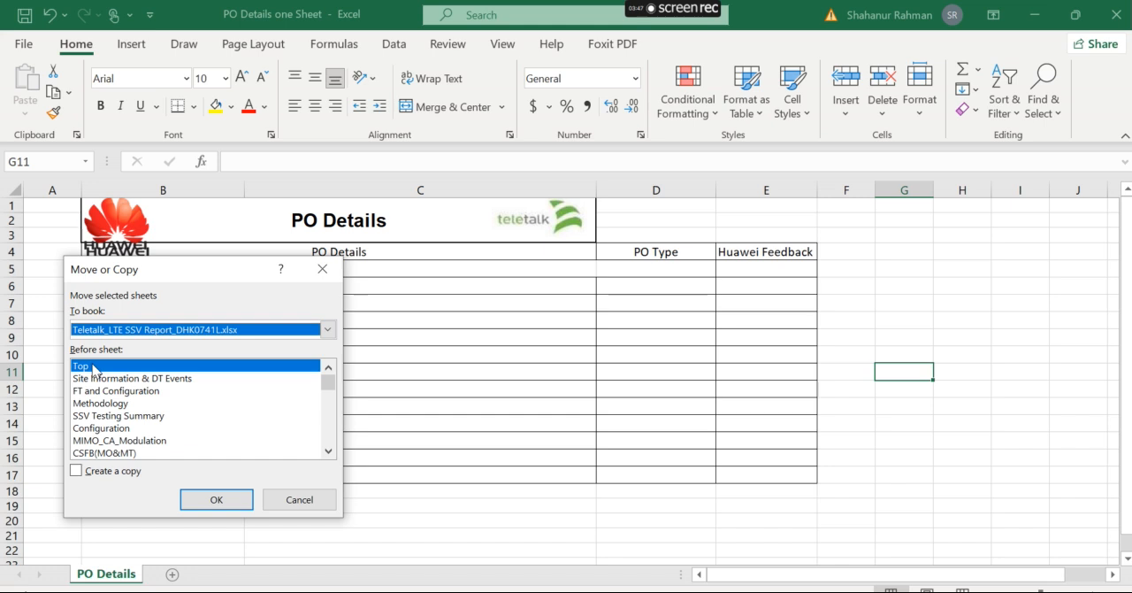
pyautogui.click(113, 381)
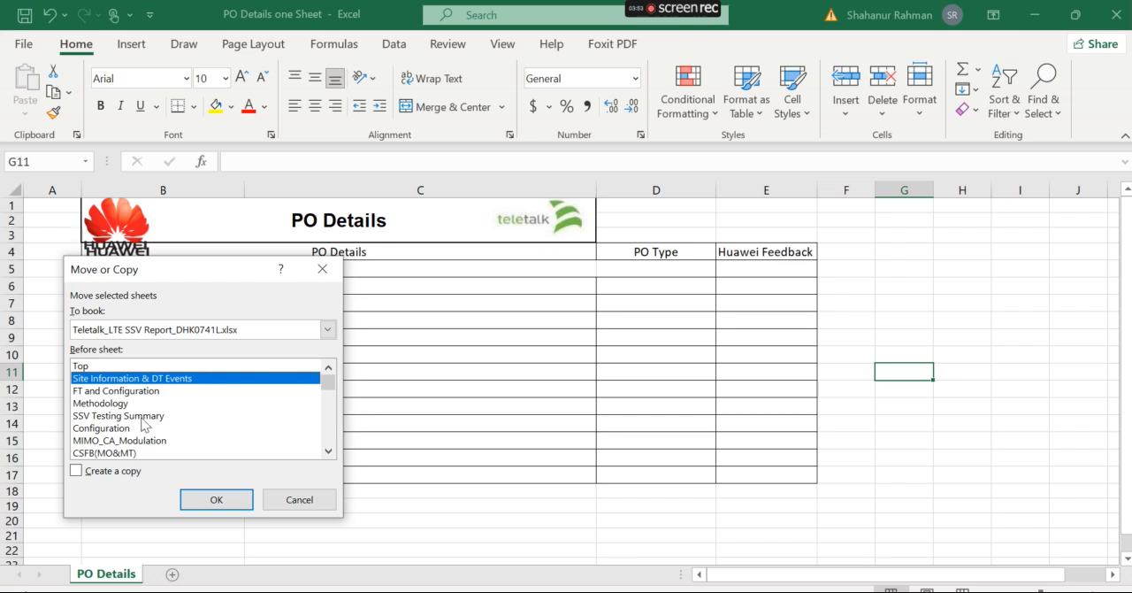
pyautogui.click(107, 474)
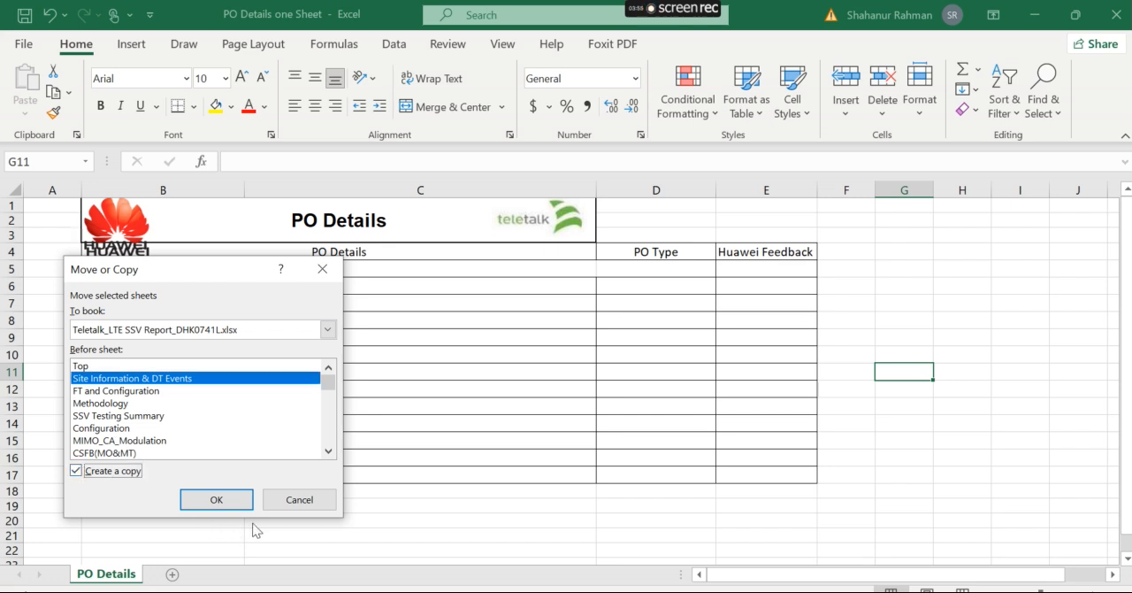
pyautogui.click(218, 500)
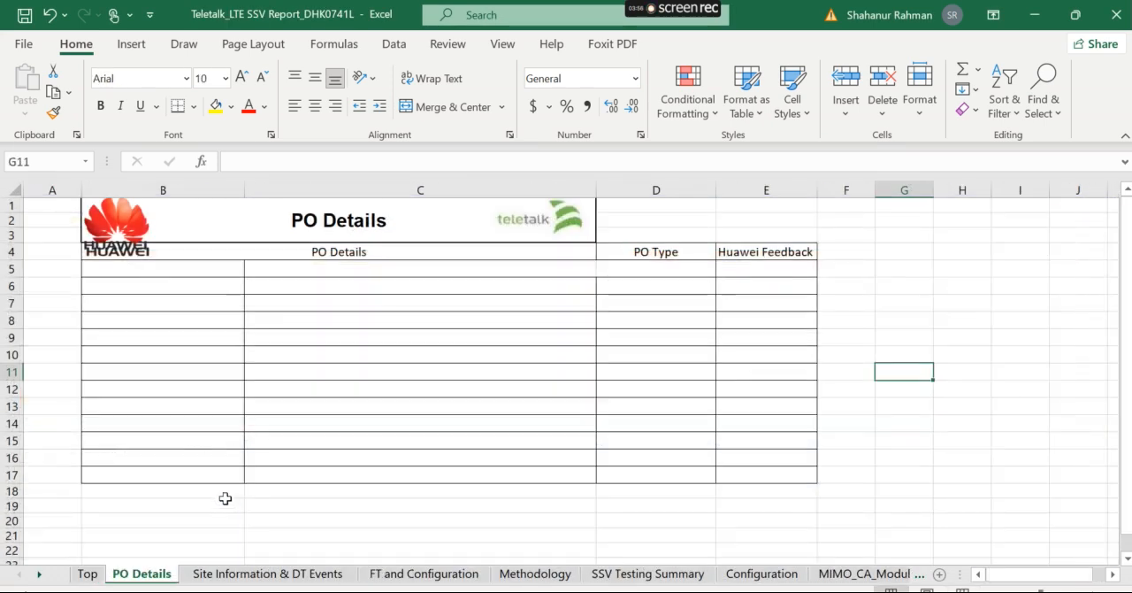